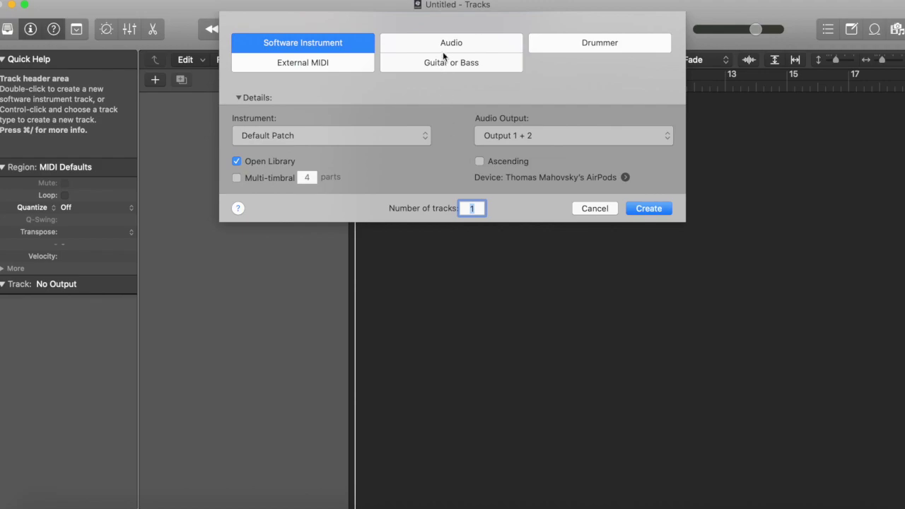
Step: Create one audio track and import the Chopping Samples Example file from the Desktop at bar 1
click(444, 45)
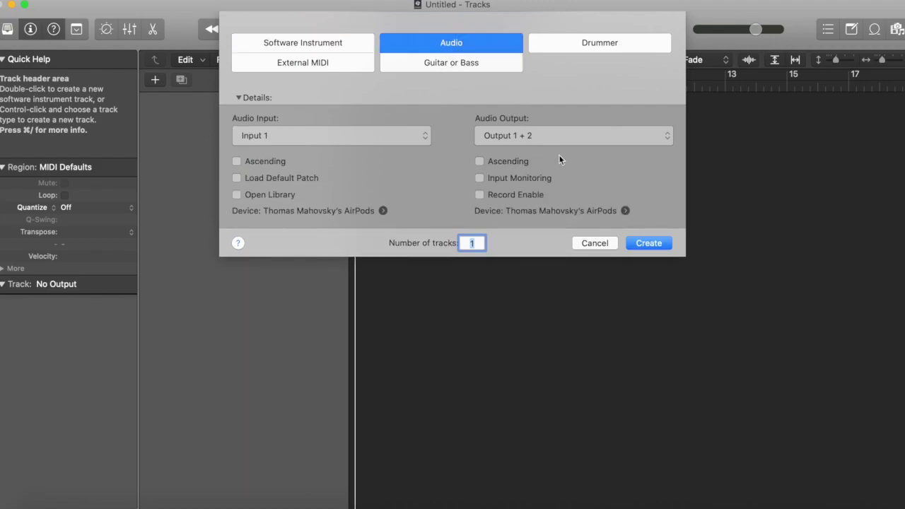
click(630, 243)
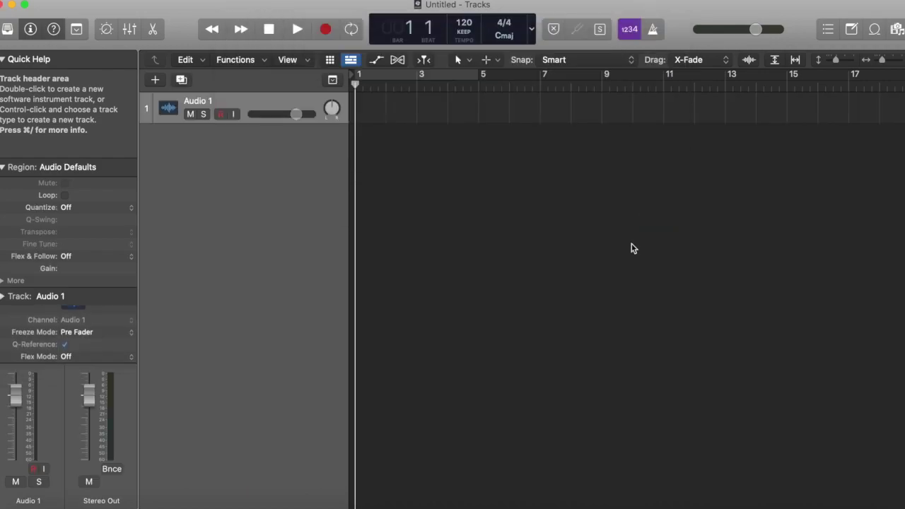
click(813, 504)
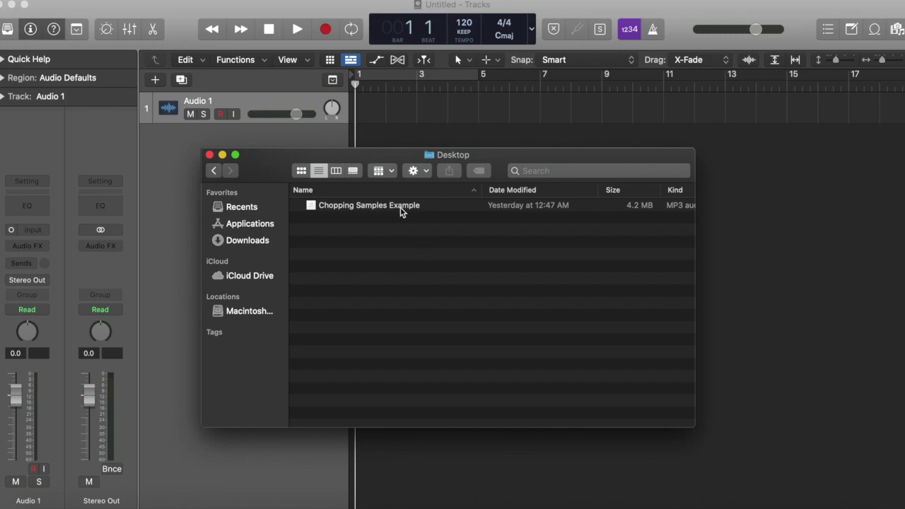
drag(396, 206, 357, 115)
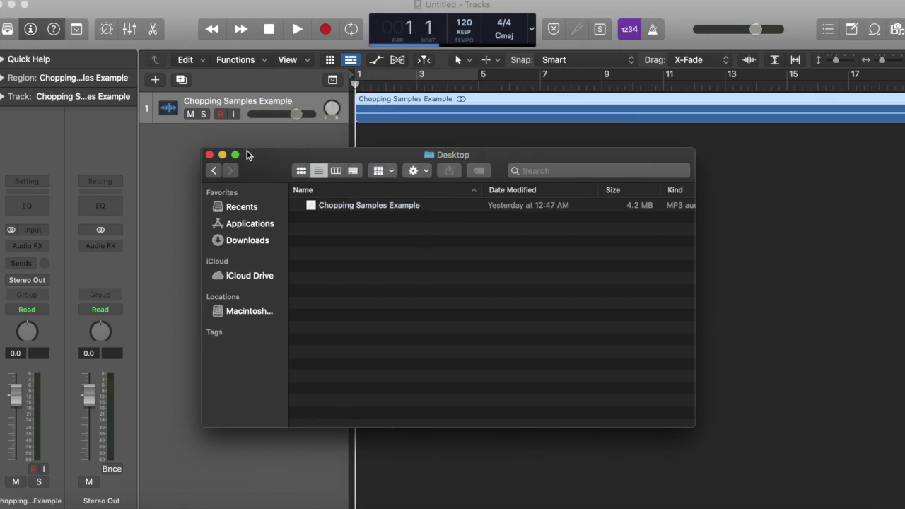
click(222, 154)
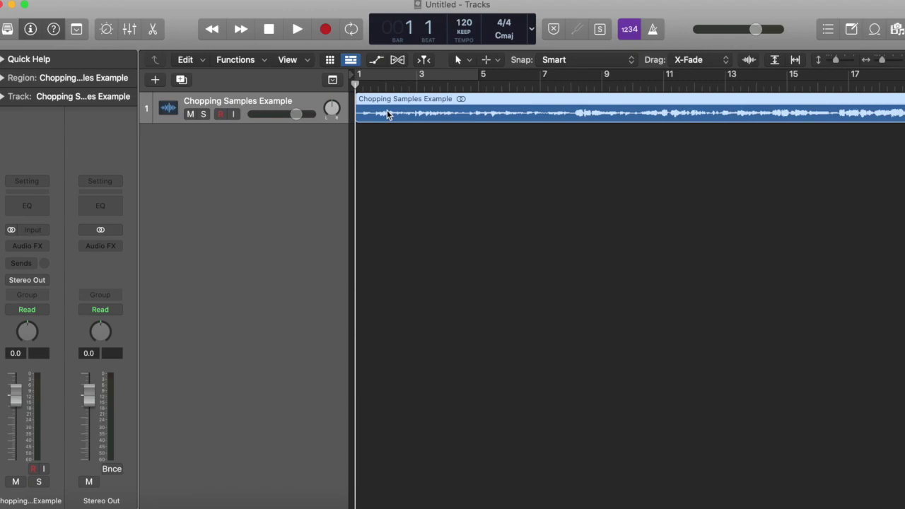
Step: Insert the BPM Counter metering plug-in on the Chopping Samples Example track
click(25, 246)
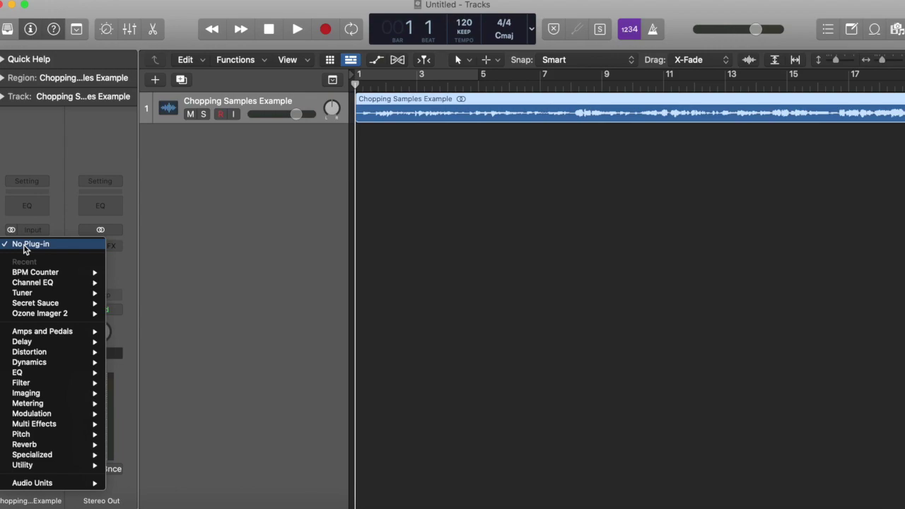
mouse_move(43, 404)
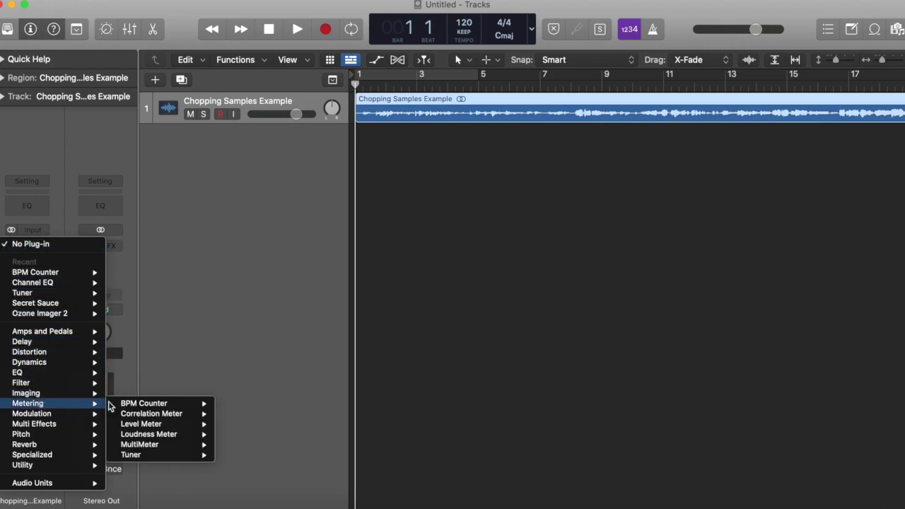
mouse_move(200, 405)
click(228, 404)
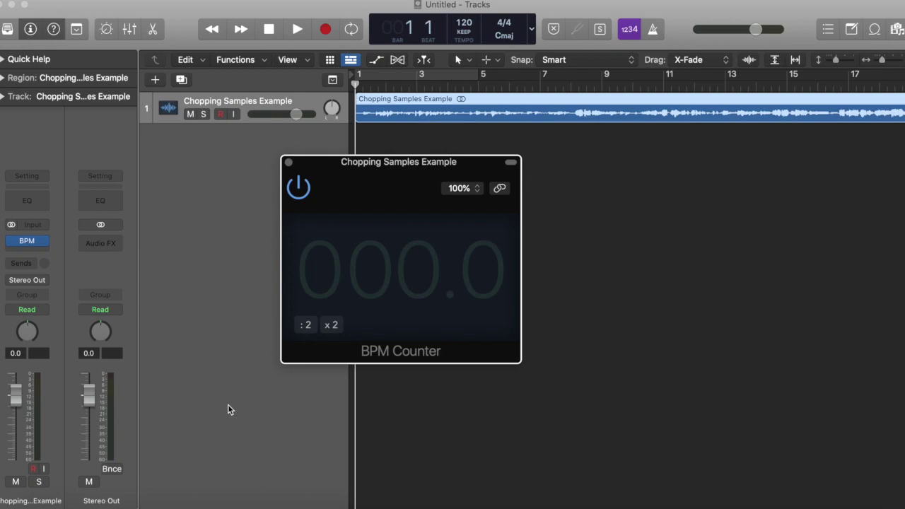
Step: Play the sample's opening through the BPM Counter, then close the plug-in window and return the playhead to bar 1
key(space)
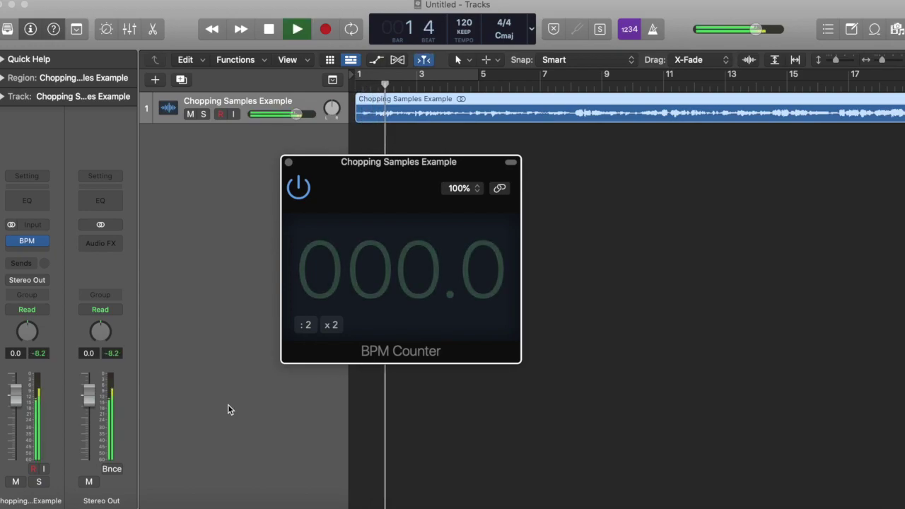
key(space)
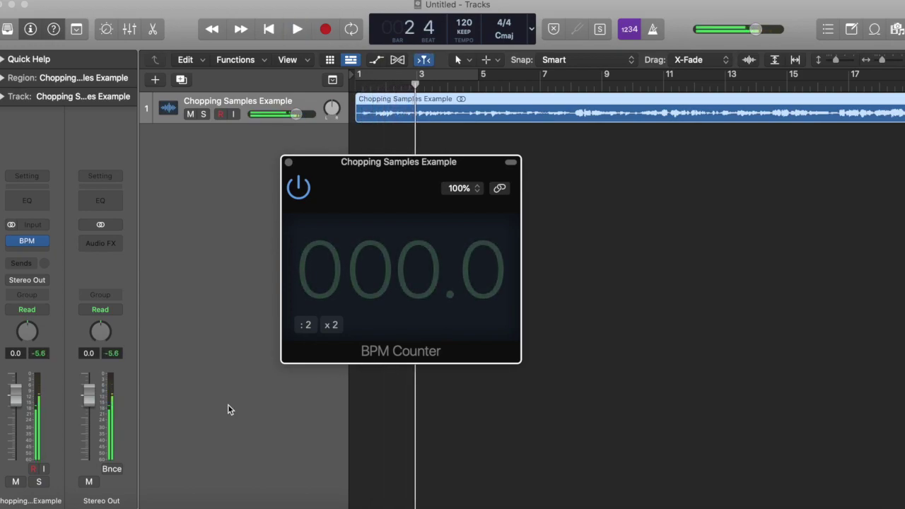
click(289, 162)
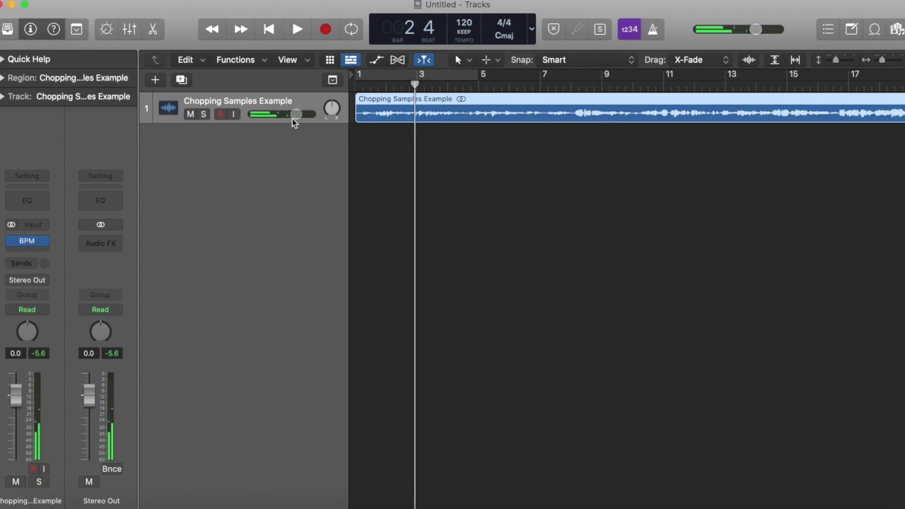
click(269, 29)
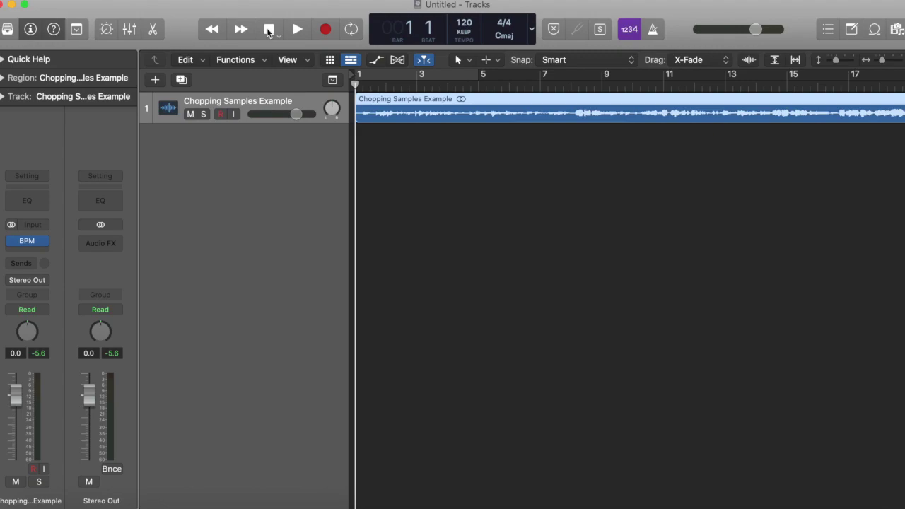
Step: Open the Time and Pitch Machine for the sample in the audio file editor, keeping the Universal algorithm
click(152, 29)
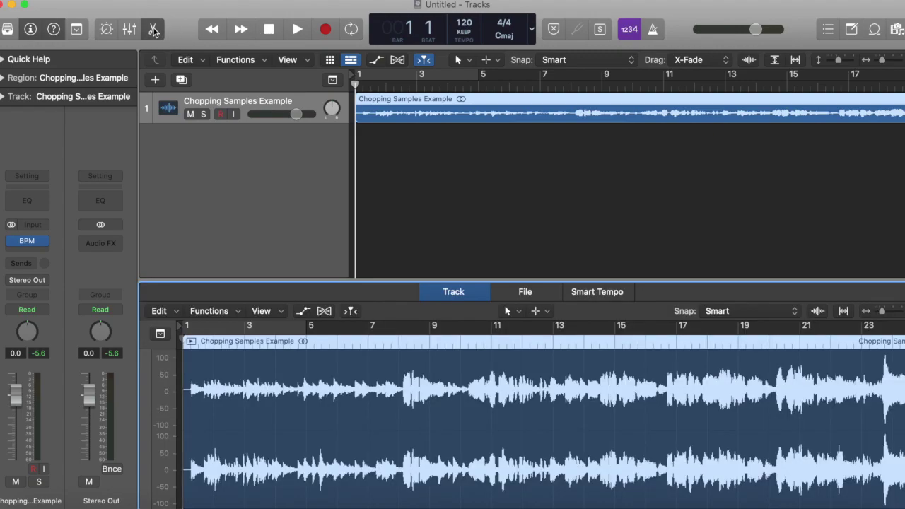
click(526, 292)
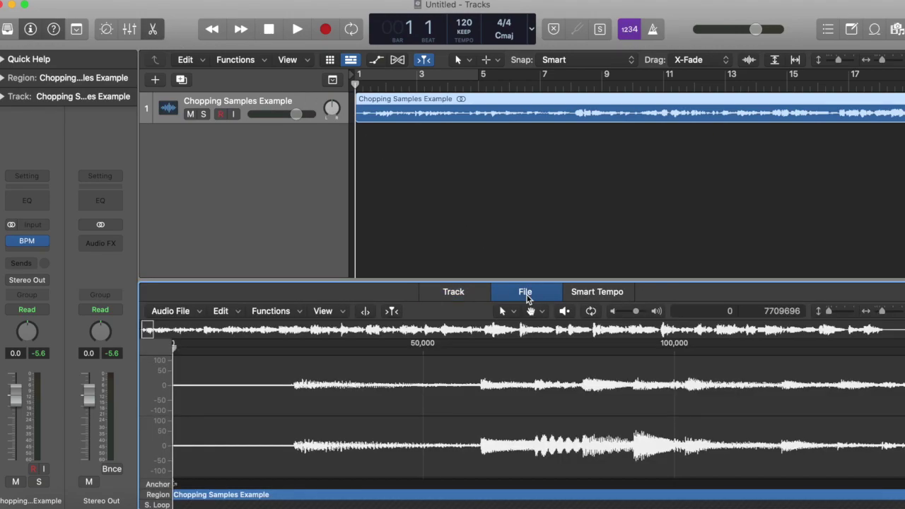
click(295, 312)
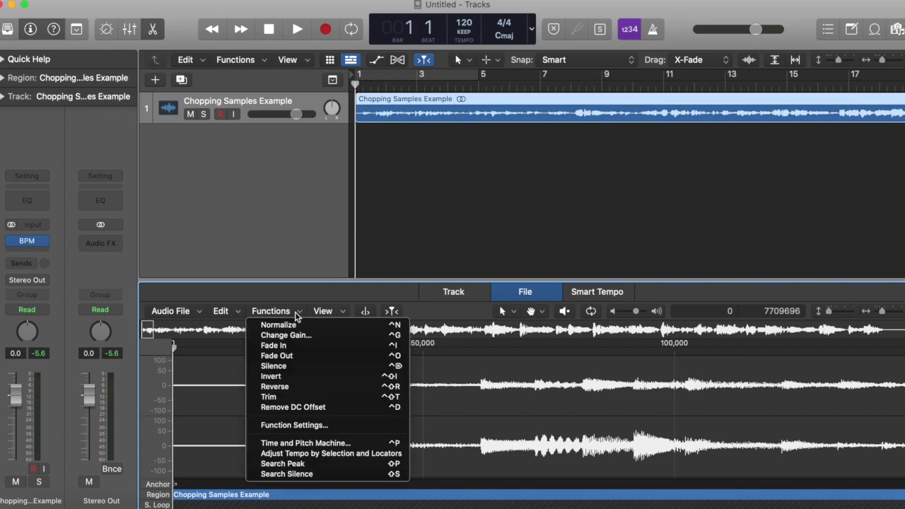
click(323, 443)
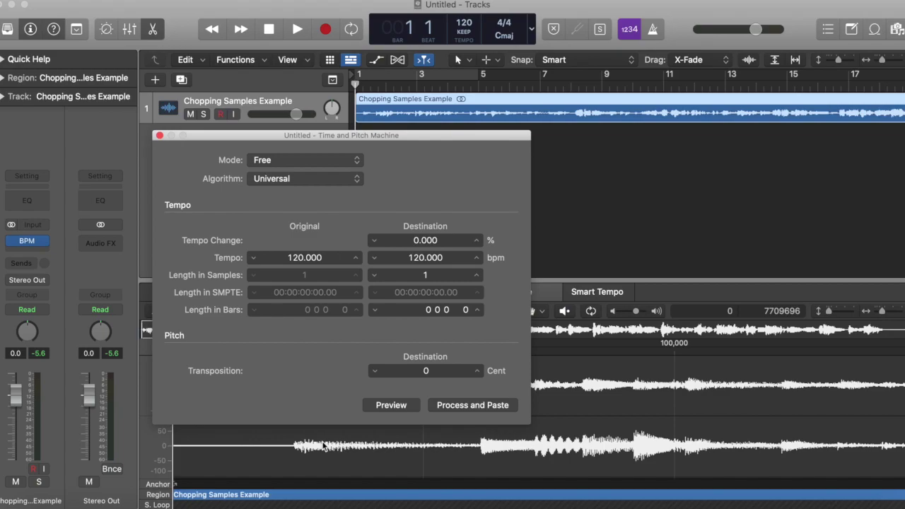
click(328, 180)
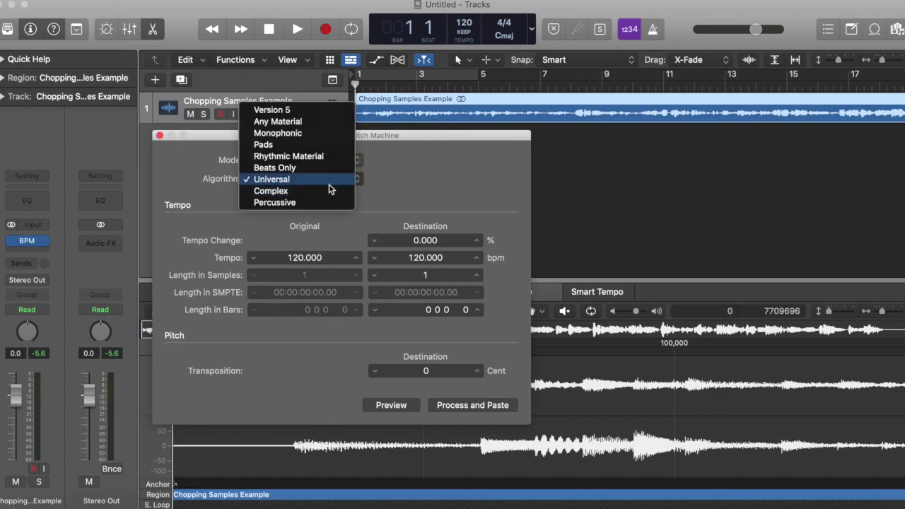
click(386, 189)
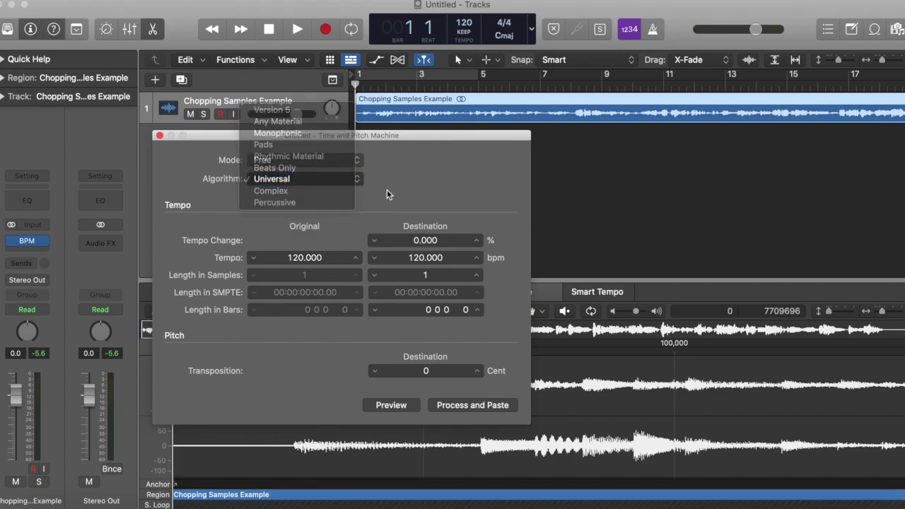
Step: Set the sample's original tempo to 66 bpm and its destination tempo to 80 bpm
double_click(315, 257)
text(66)
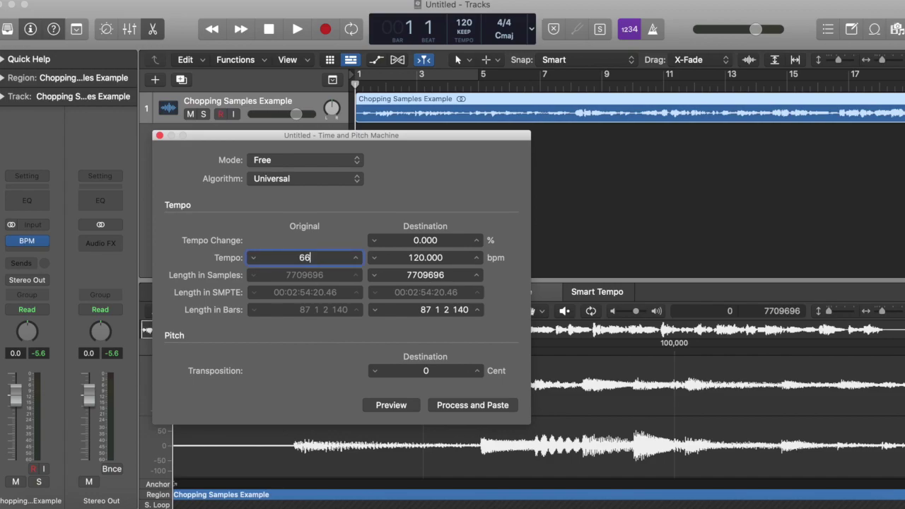
double_click(420, 258)
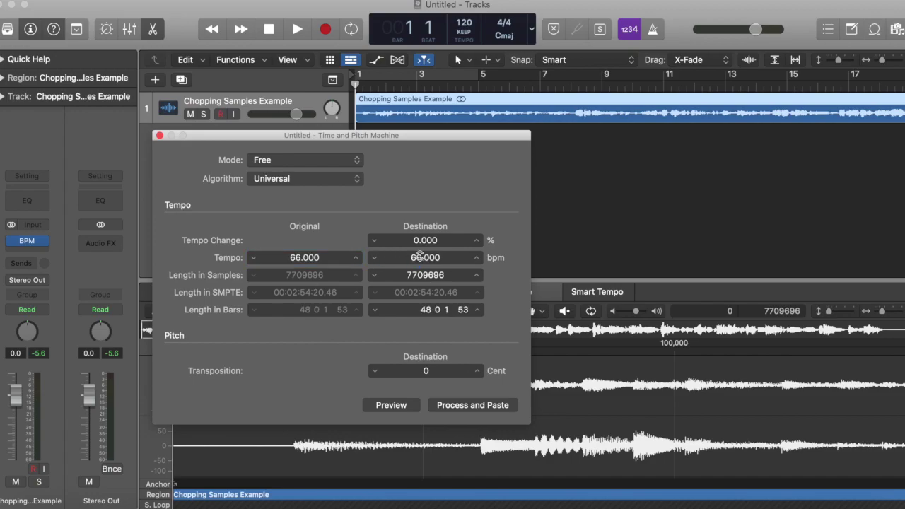
text(80)
key(Return)
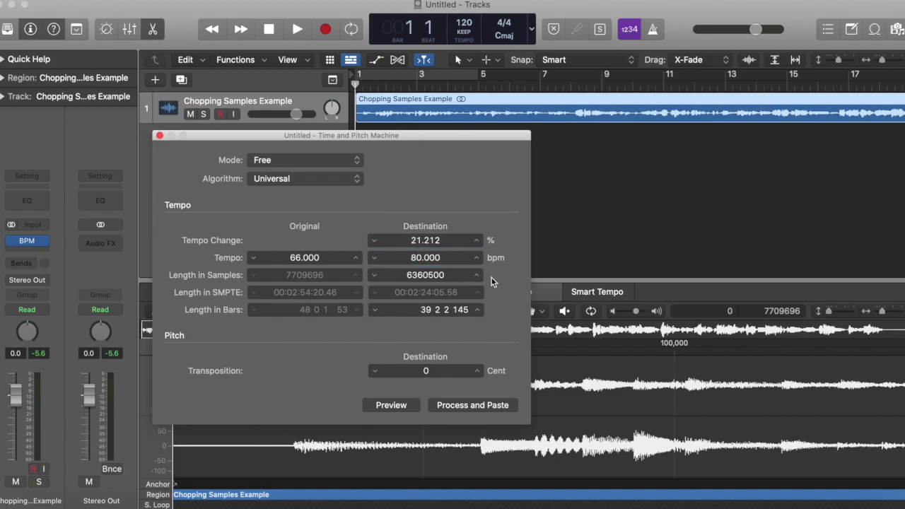
Step: Process and paste the tempo change into the sample file, then close the Time and Pitch Machine and the editor
click(473, 407)
click(472, 405)
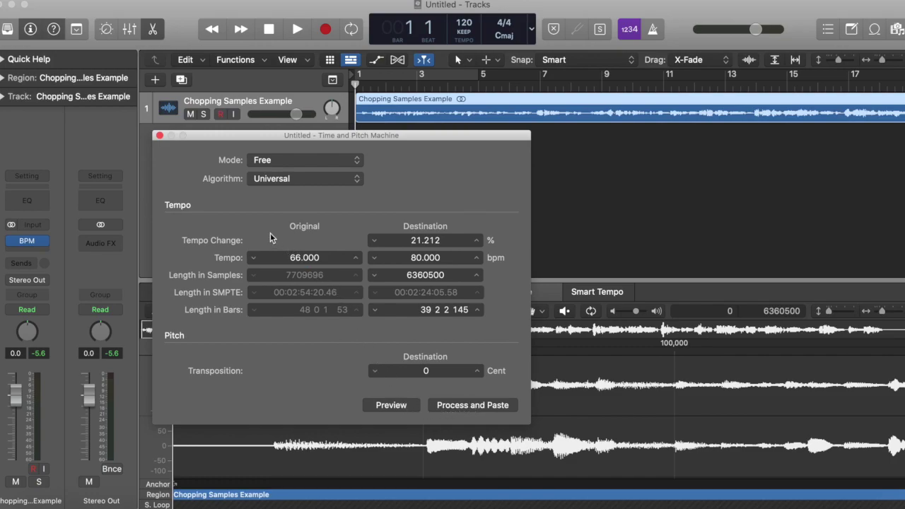
click(159, 135)
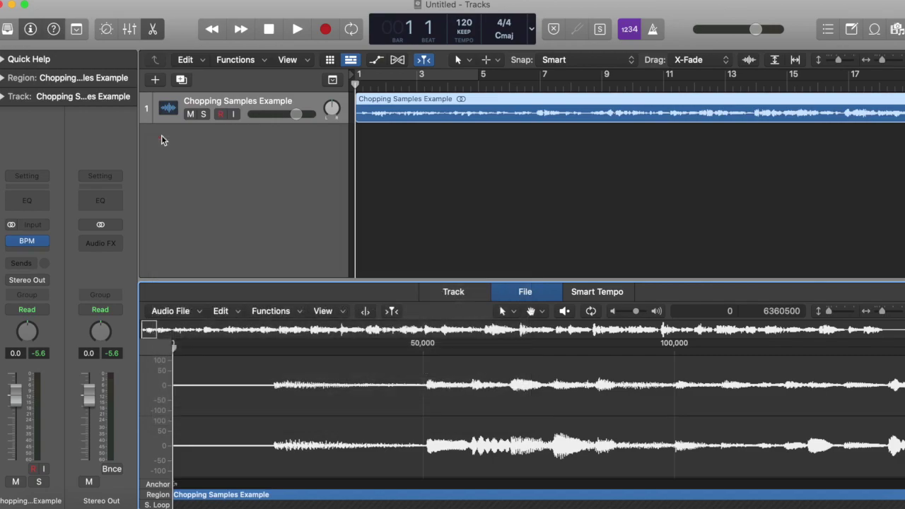
click(151, 37)
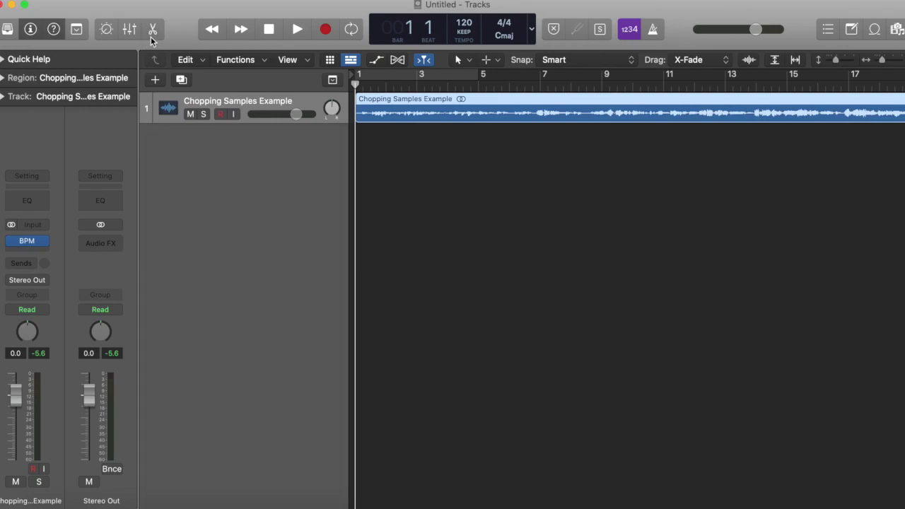
Step: Set the project tempo to 80 bpm
double_click(465, 25)
text(80)
key(Return)
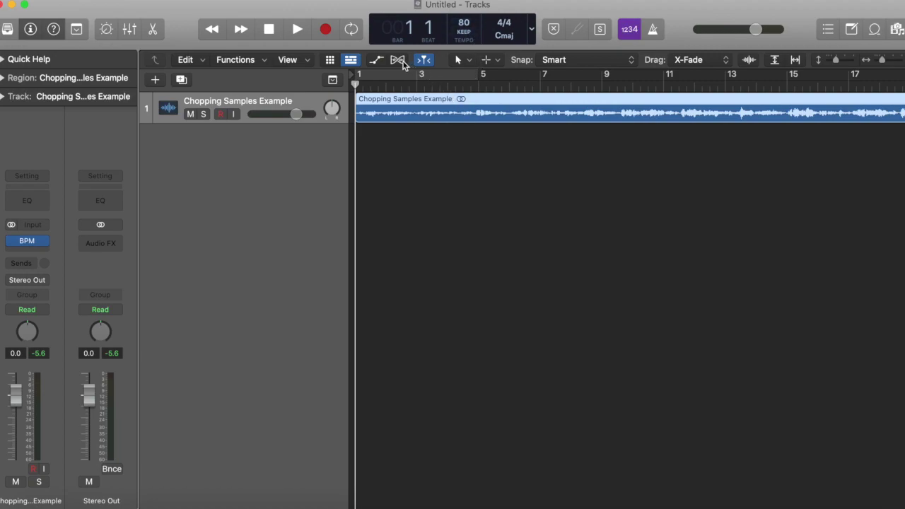
Step: Enable Flex on the sample track and set its mode to Flex Time - Rhythmic
click(398, 60)
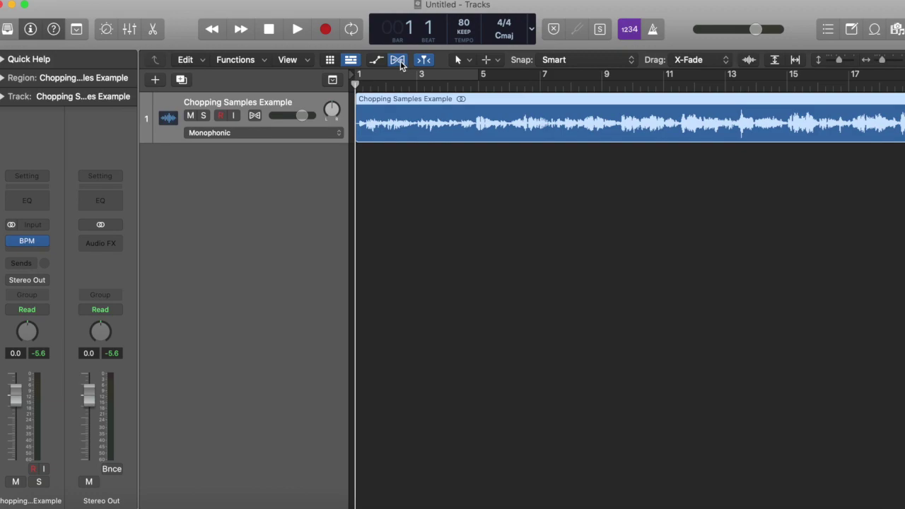
click(289, 132)
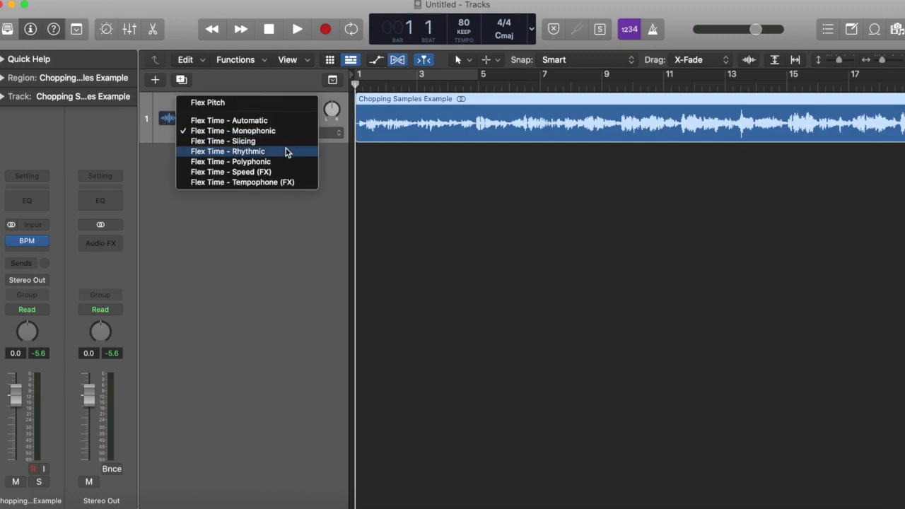
click(284, 151)
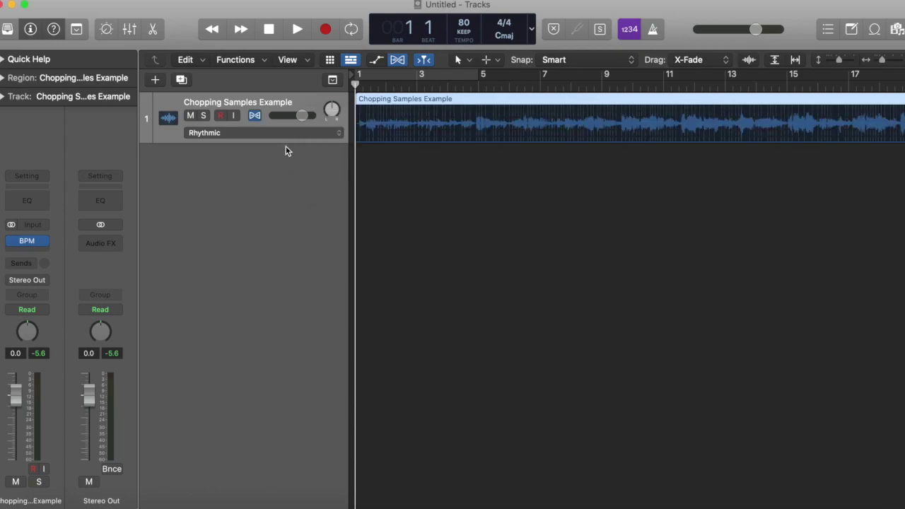
Step: Add seven flex markers along the sample's opening, from its first transient to just before beat 3 of bar 2, and slice the region at them
drag(285, 142, 279, 305)
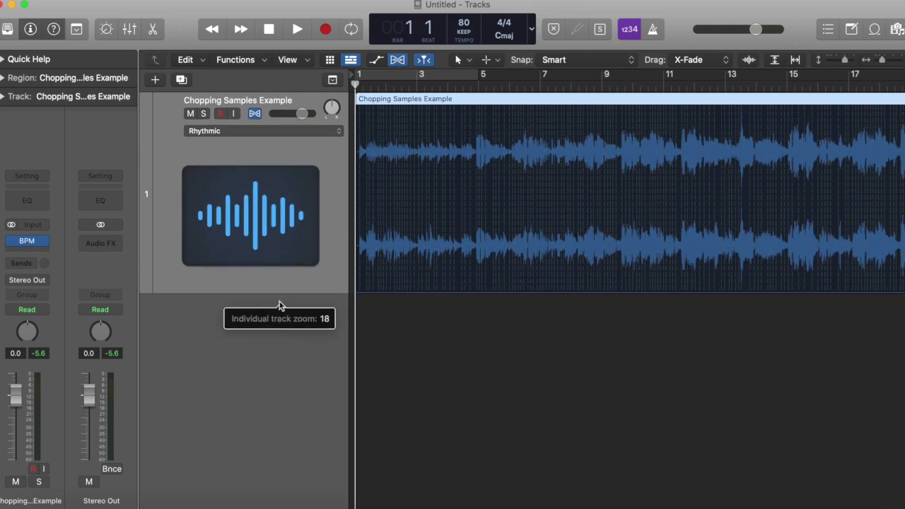
drag(881, 62, 894, 63)
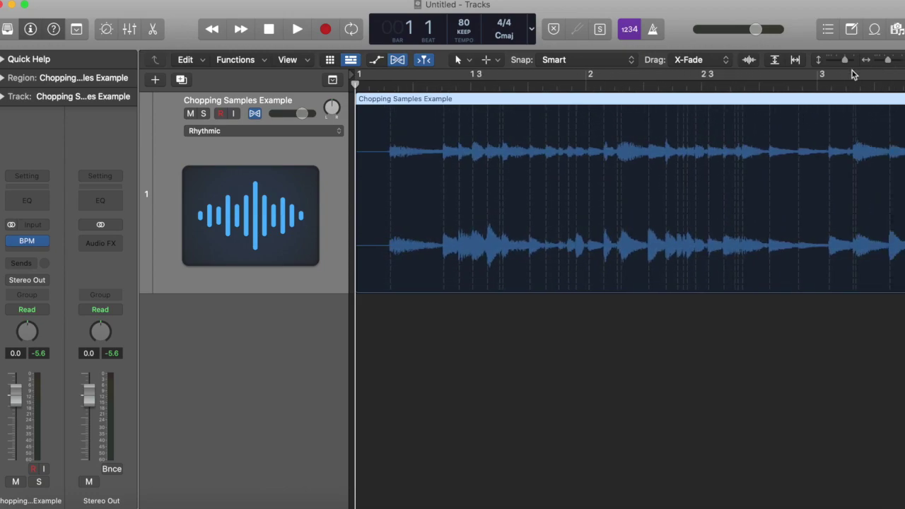
click(390, 131)
click(443, 127)
click(499, 126)
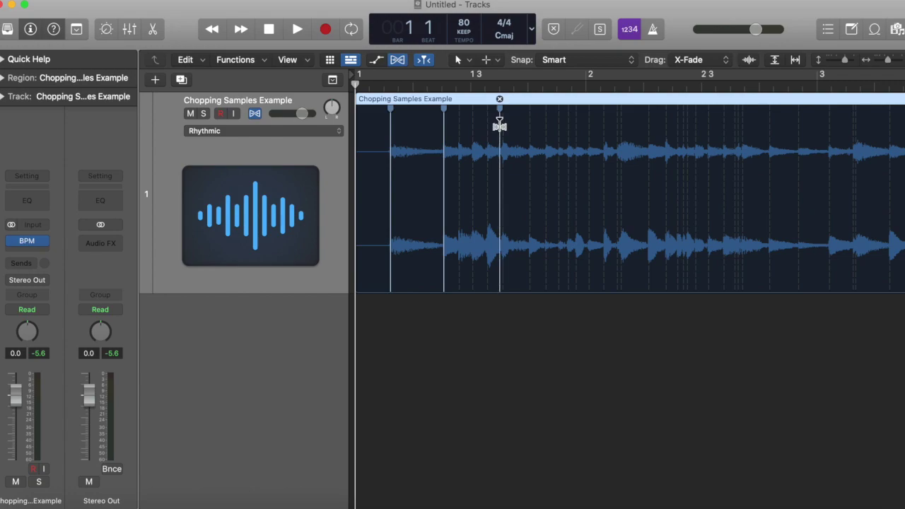
click(546, 122)
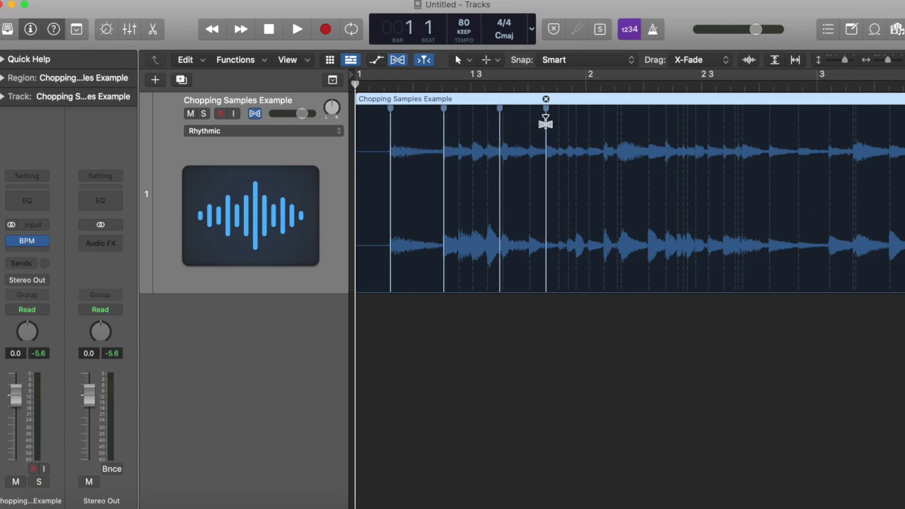
click(589, 119)
click(618, 118)
click(667, 118)
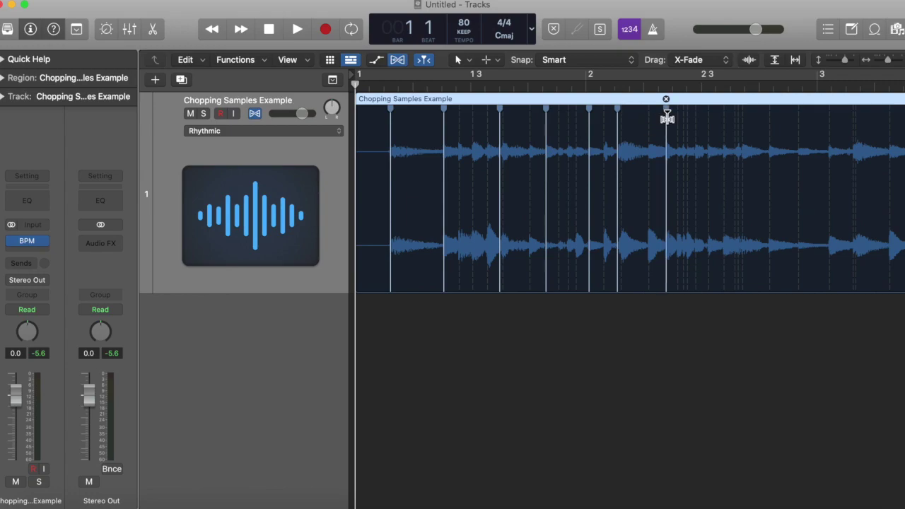
right_click(570, 103)
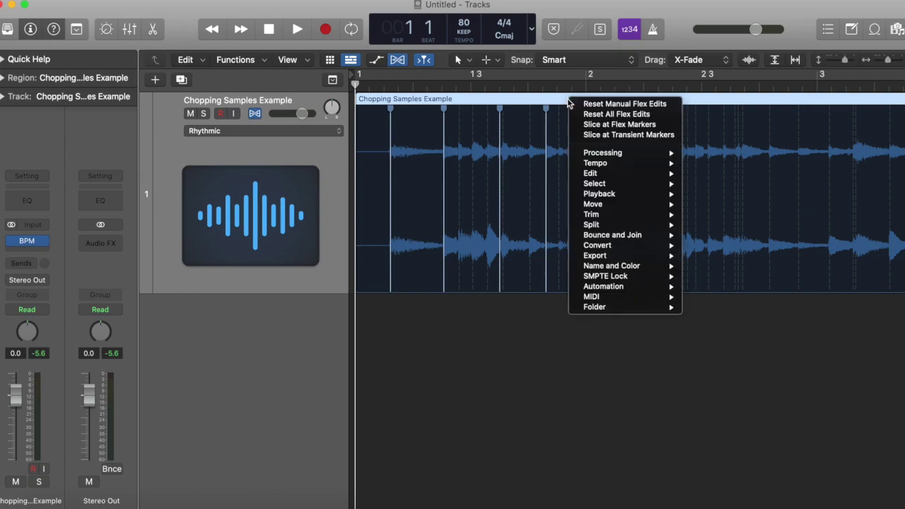
click(592, 126)
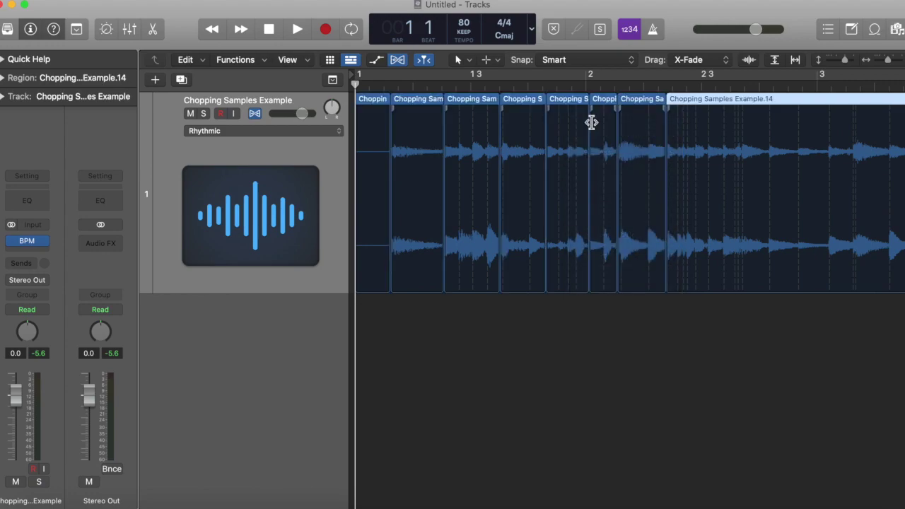
Step: Delete the long leftover region after the slices and the near-silent first slice, then turn off Flex display
key(Delete)
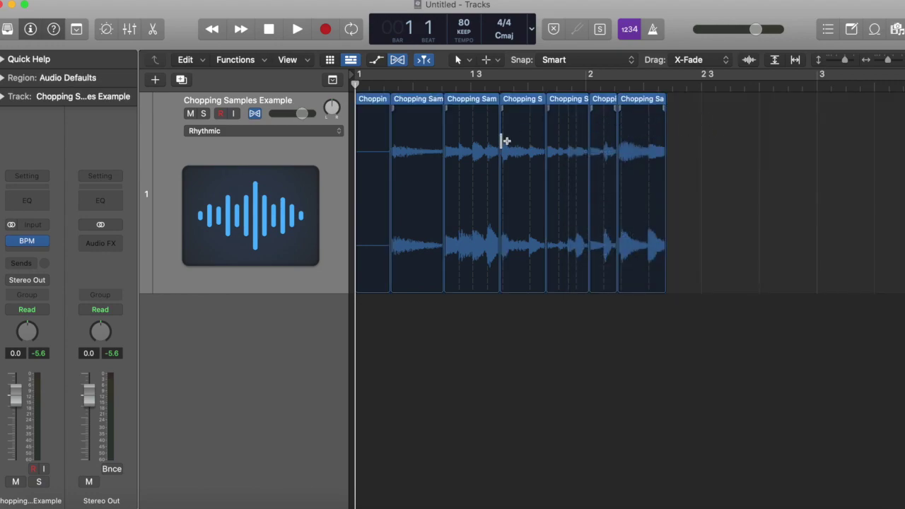
click(373, 141)
key(Delete)
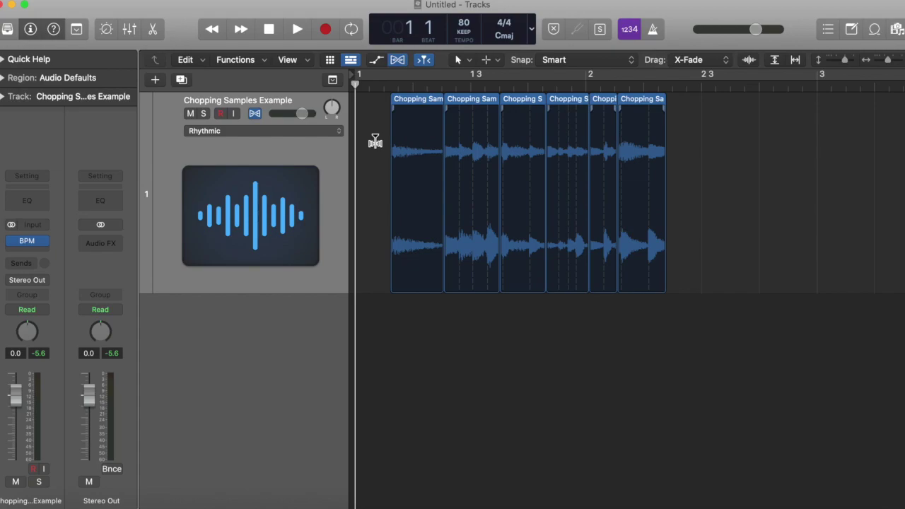
click(394, 60)
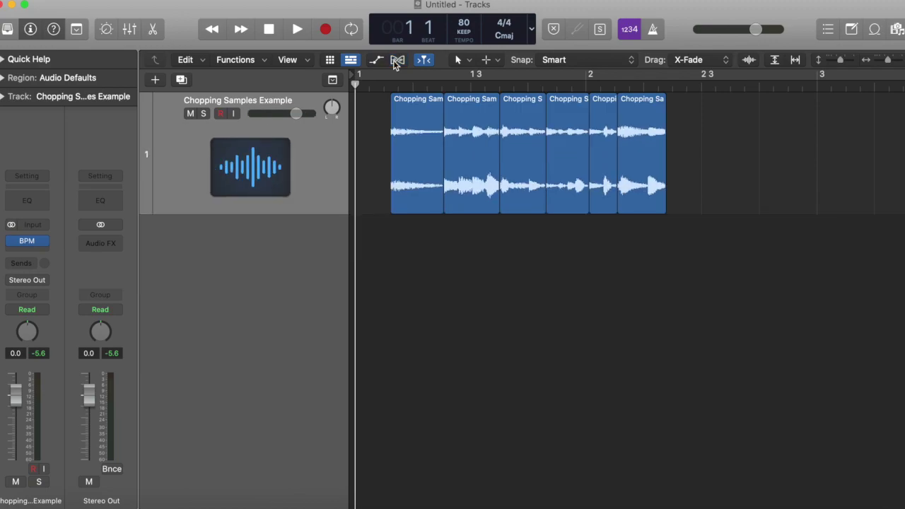
Step: Convert the six remaining slices to a new Sampler track with zones from regions and a C1 to C7 trigger note range
drag(699, 125, 375, 151)
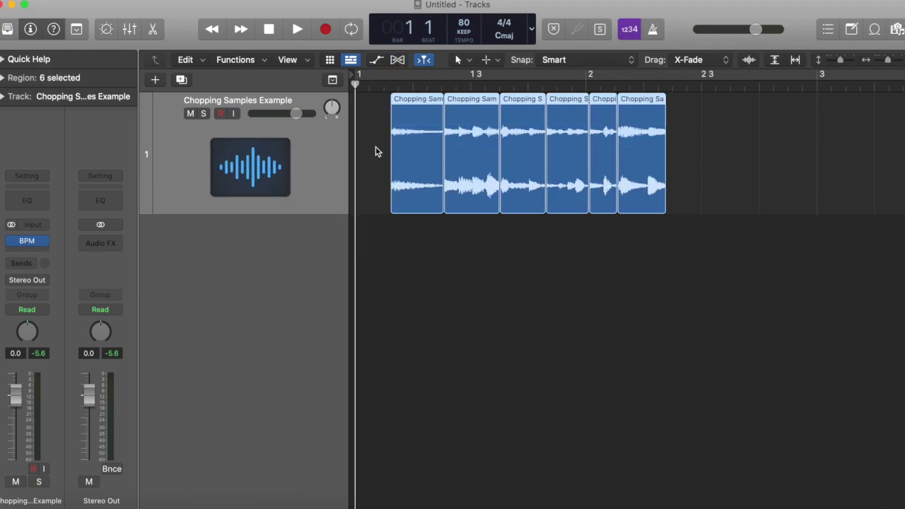
right_click(412, 152)
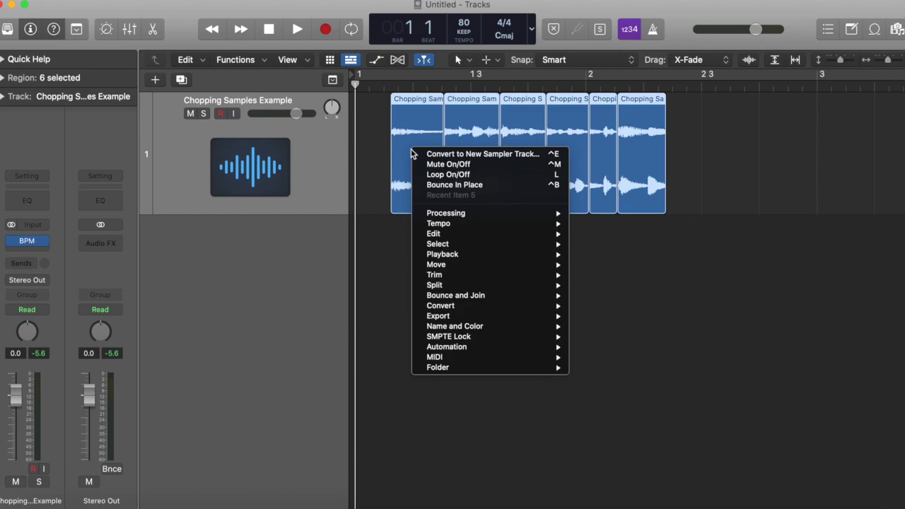
mouse_move(487, 307)
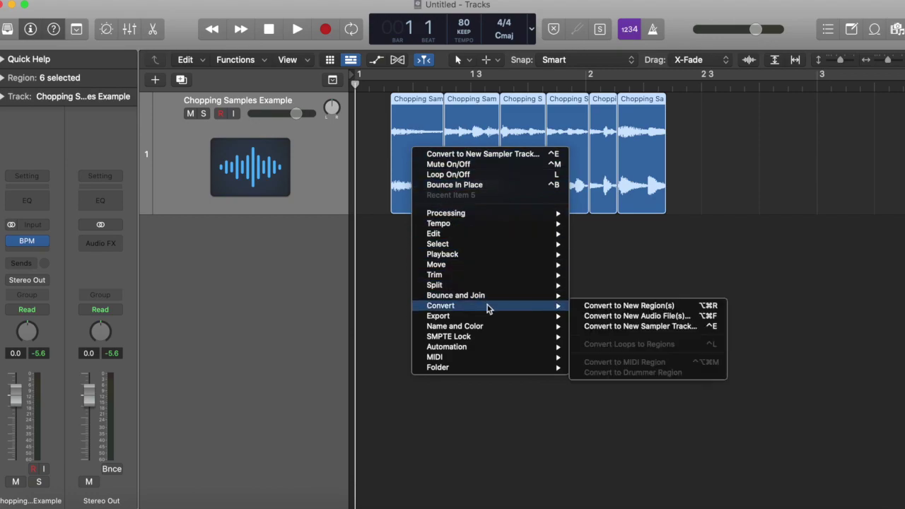
click(614, 328)
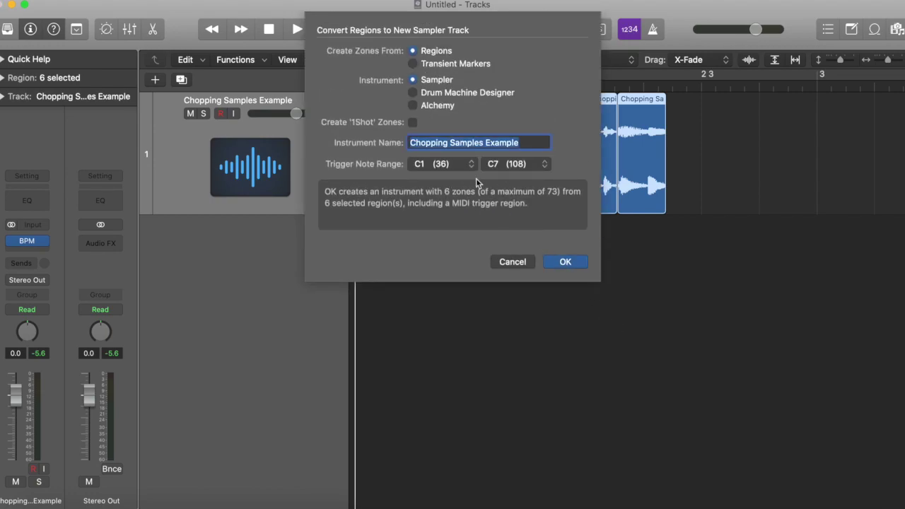
click(553, 263)
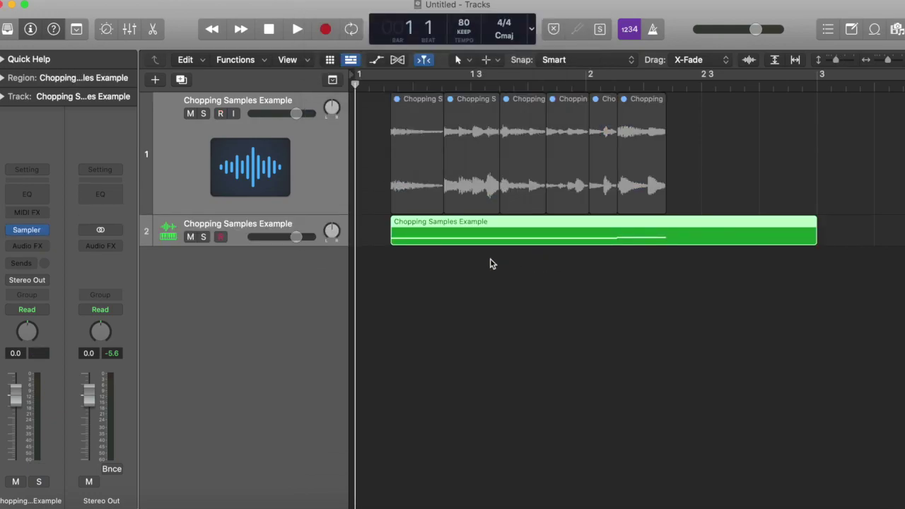
Step: Hide the original audio track that holds the sliced regions
click(319, 186)
right_click(319, 187)
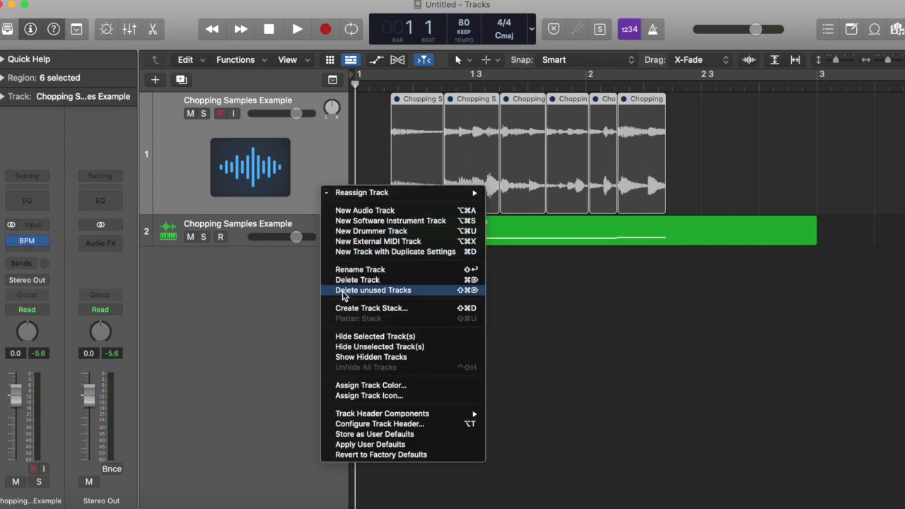
click(355, 337)
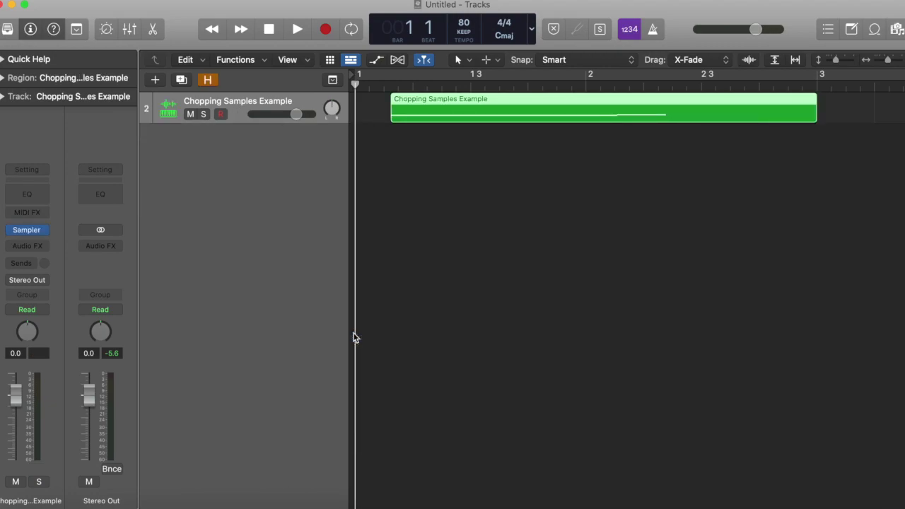
Step: In the new MIDI region's Piano Roll, move the first four notes to D1, C1, E1 and C#1 respectively
double_click(432, 109)
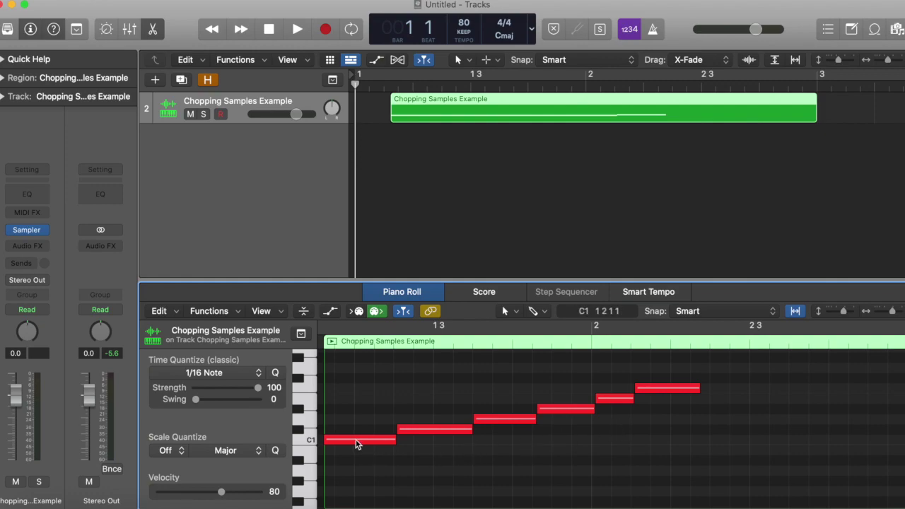
drag(356, 440, 355, 420)
click(461, 430)
drag(461, 439, 486, 400)
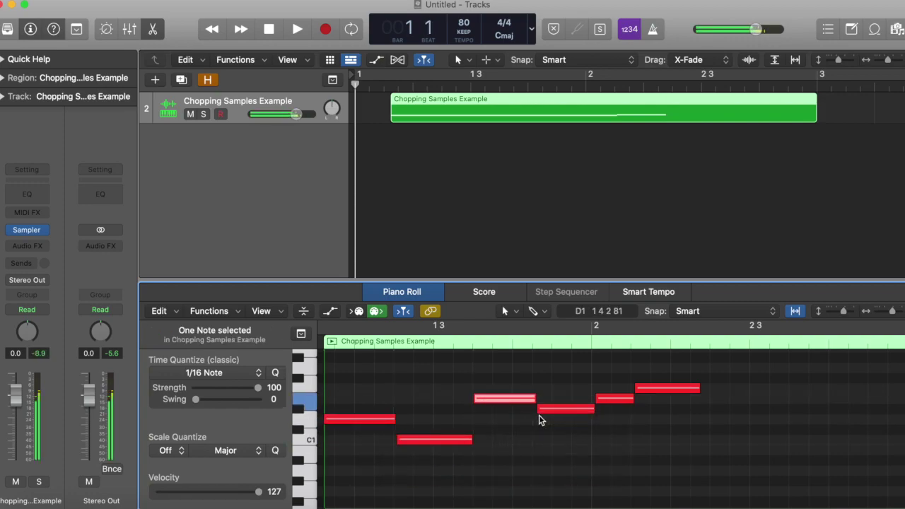
drag(545, 410, 546, 432)
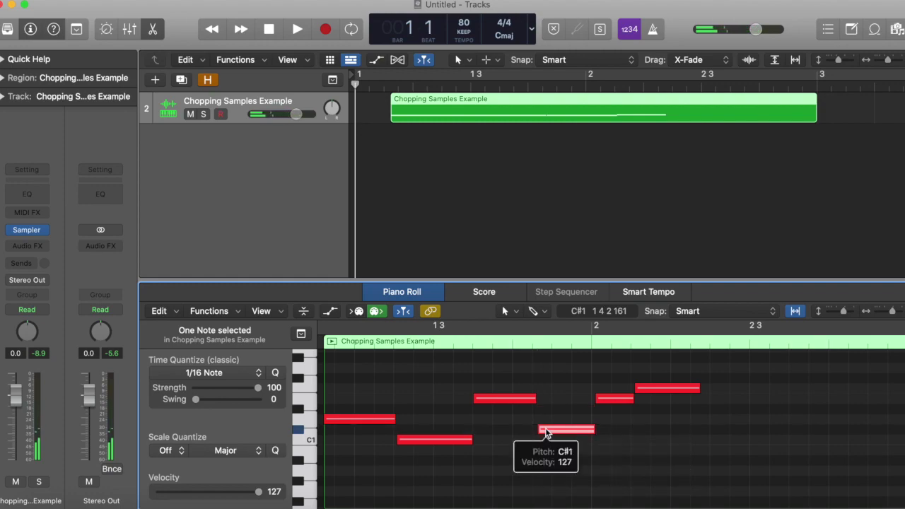
Step: Open the track's Sampler instrument and set the ENV 1 AMP release to 10000 ms and attack to 1.1 ms
mouse_move(28, 231)
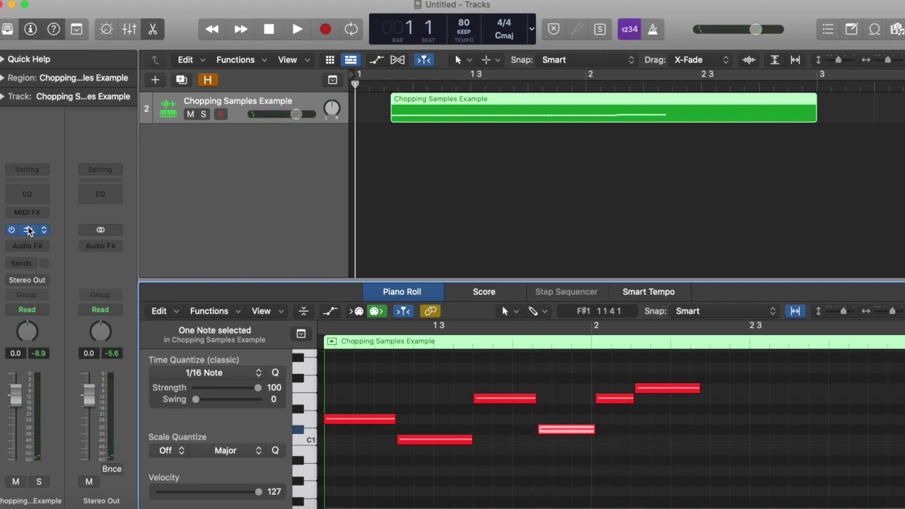
click(28, 230)
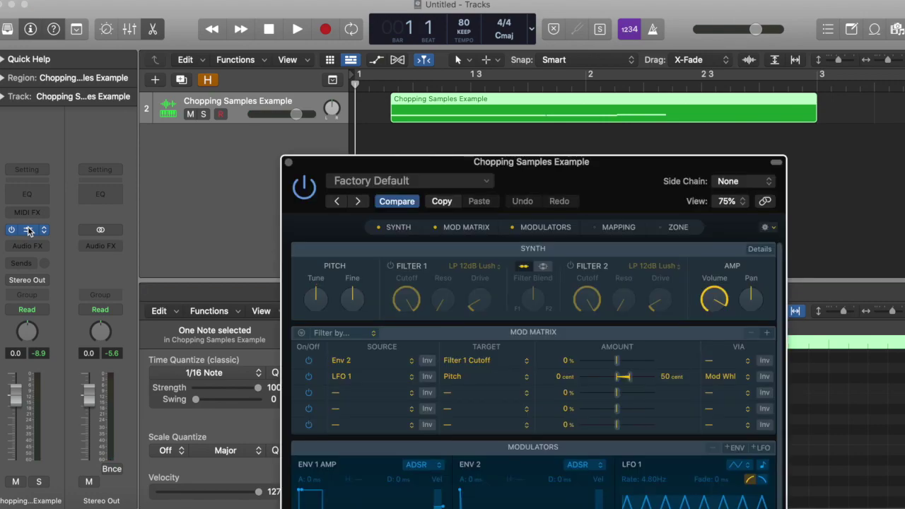
drag(536, 172, 443, 75)
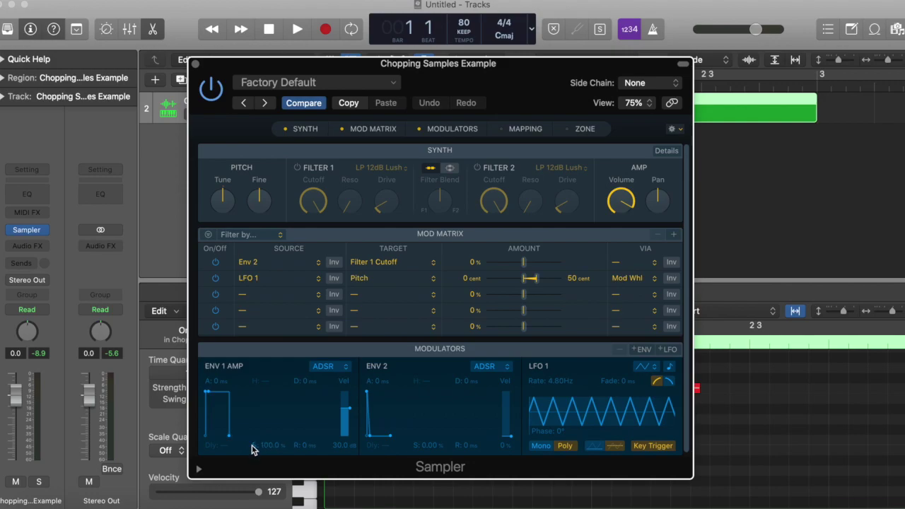
click(254, 448)
drag(300, 445, 300, 396)
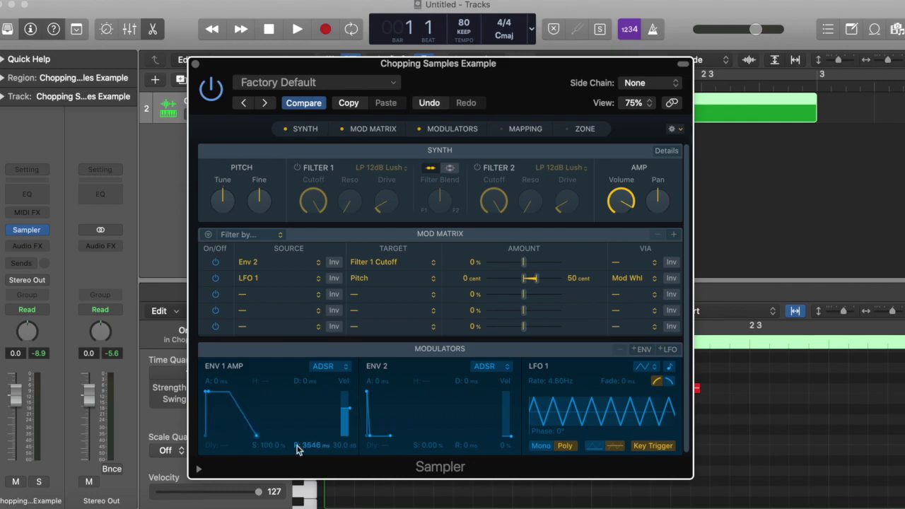
scroll(297, 450, up, 10)
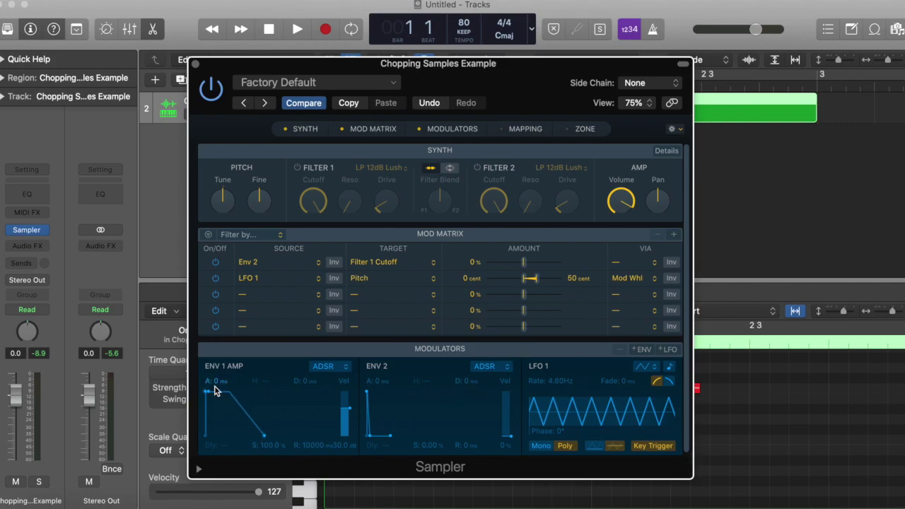
drag(210, 388, 209, 386)
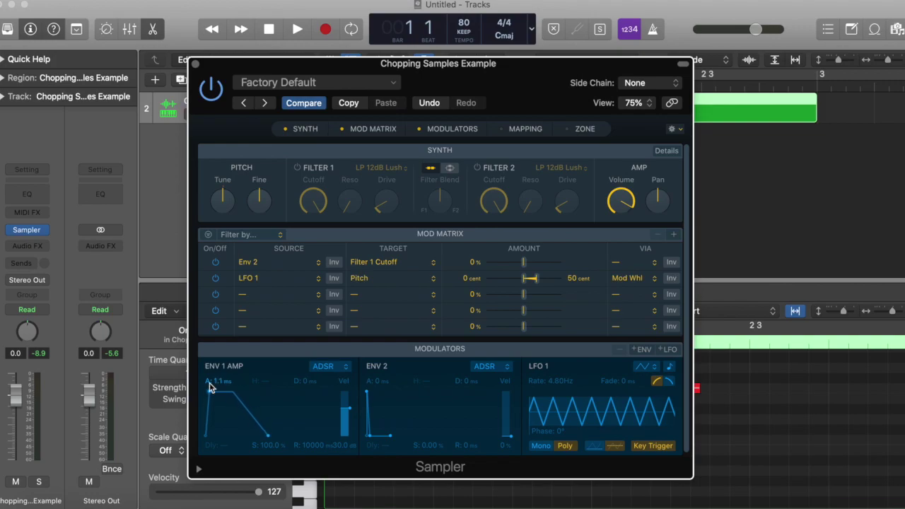